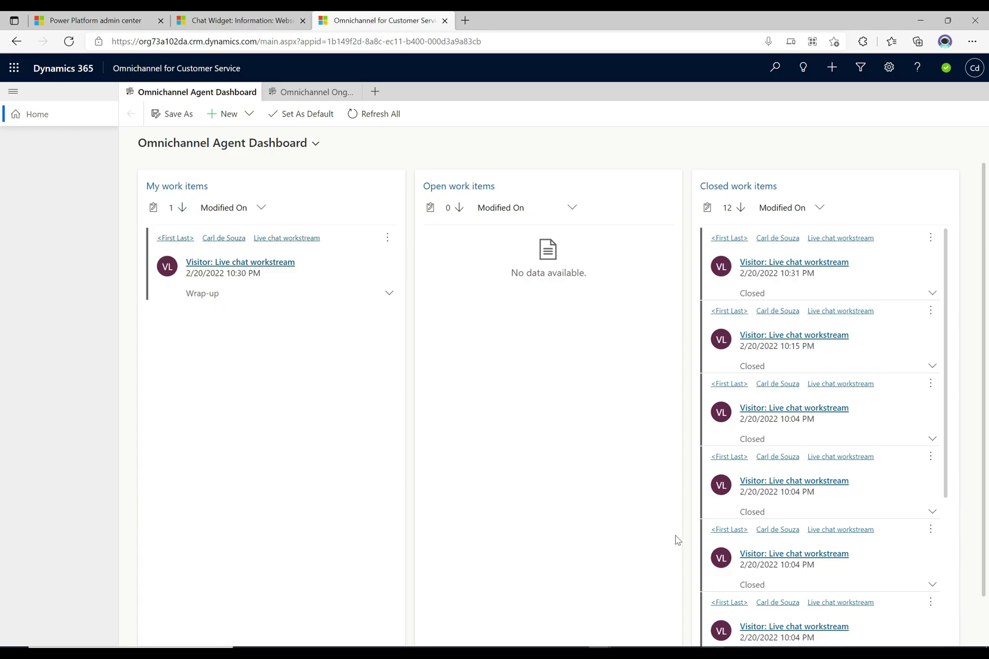
# - Start a live chat from the WebsiteChat.html widget and accept Visitor 3's request in the agent workspace
pyautogui.hotkey('alt', 'Tab')
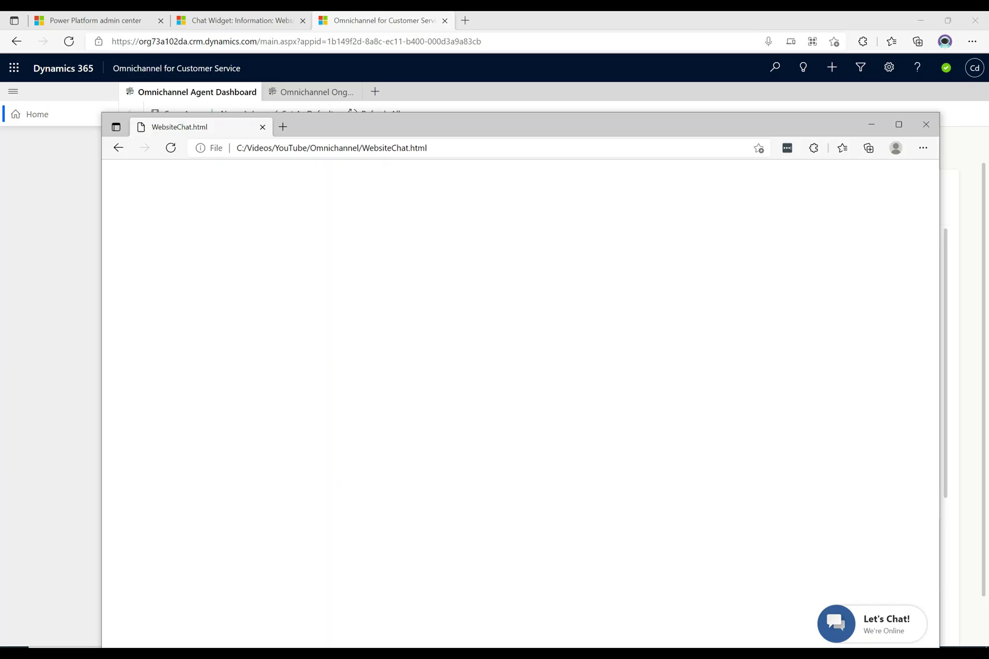
pyautogui.click(872, 627)
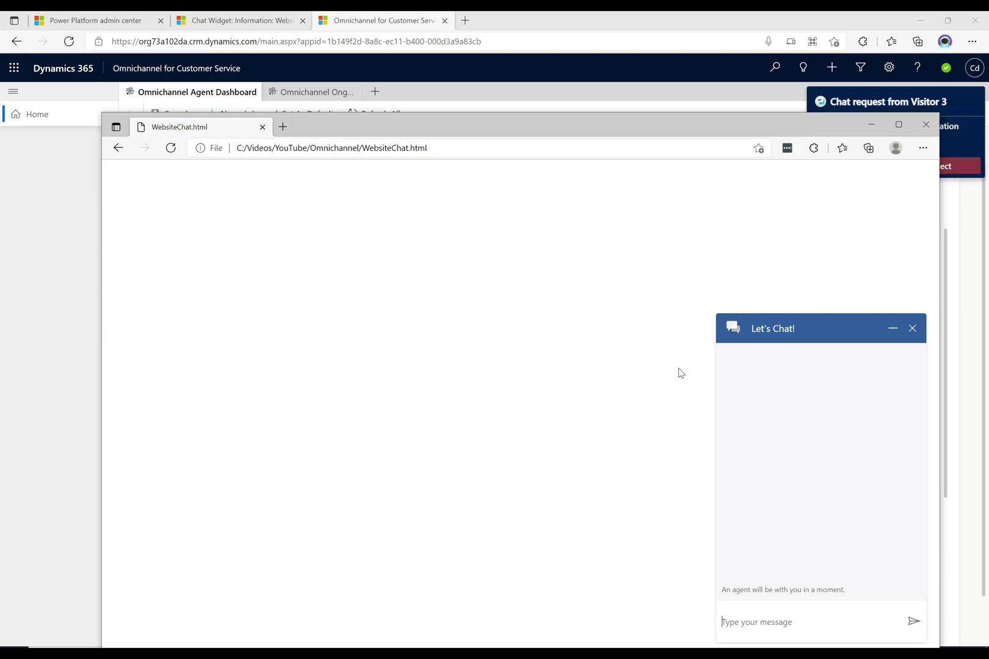
pyautogui.moveTo(797, 120); pyautogui.dragTo(664, 154)
pyautogui.click(860, 168)
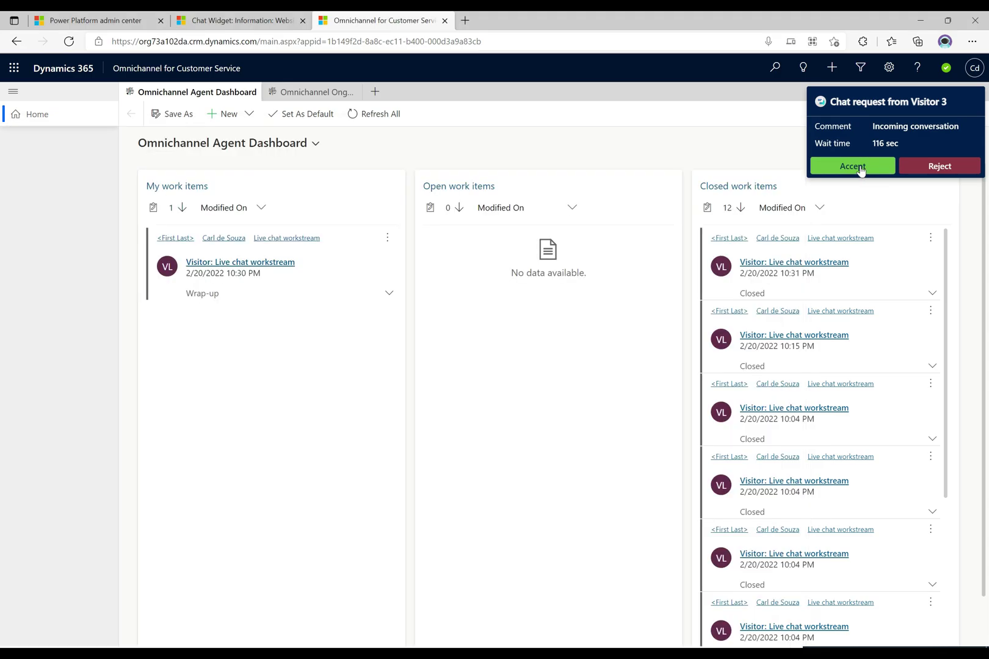
pyautogui.click(854, 166)
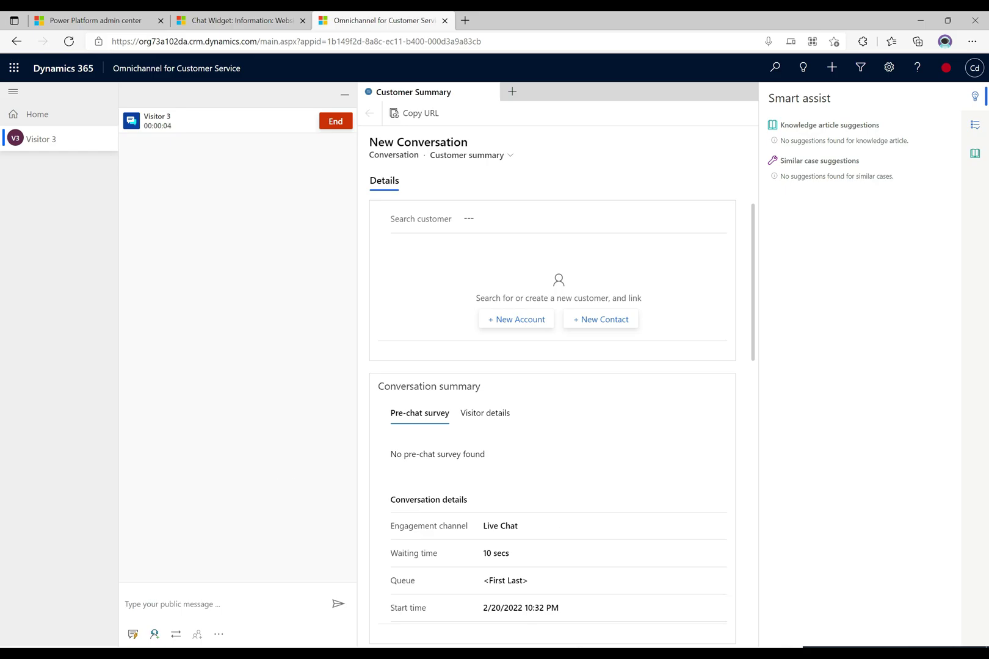
# - Start two more live chats from two other WebsiteChat.html windows
pyautogui.hotkey('alt', 'Tab')
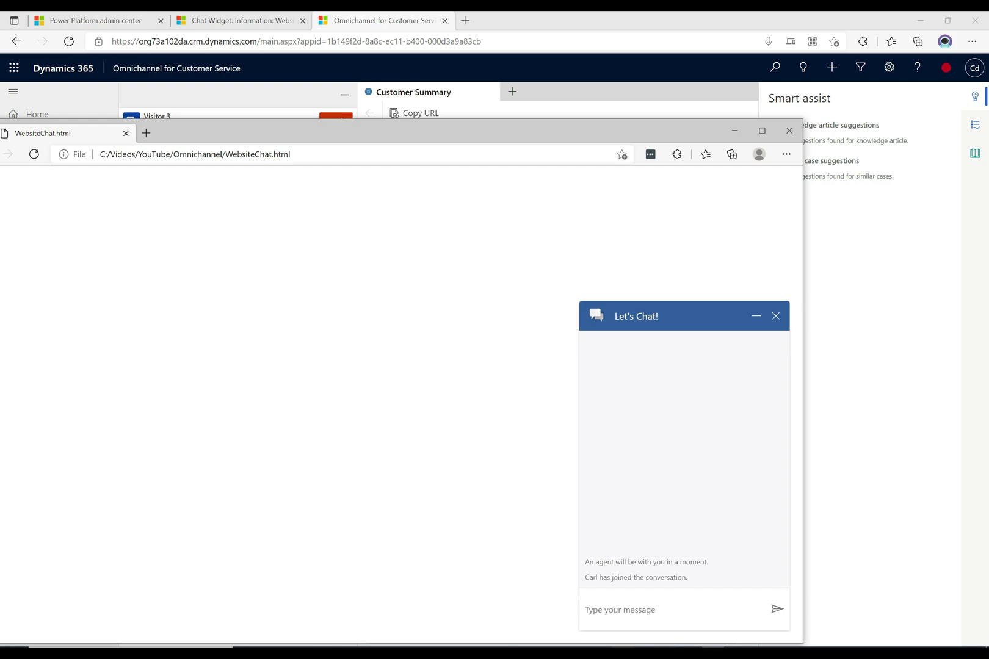
pyautogui.hotkey('alt', 'Tab')
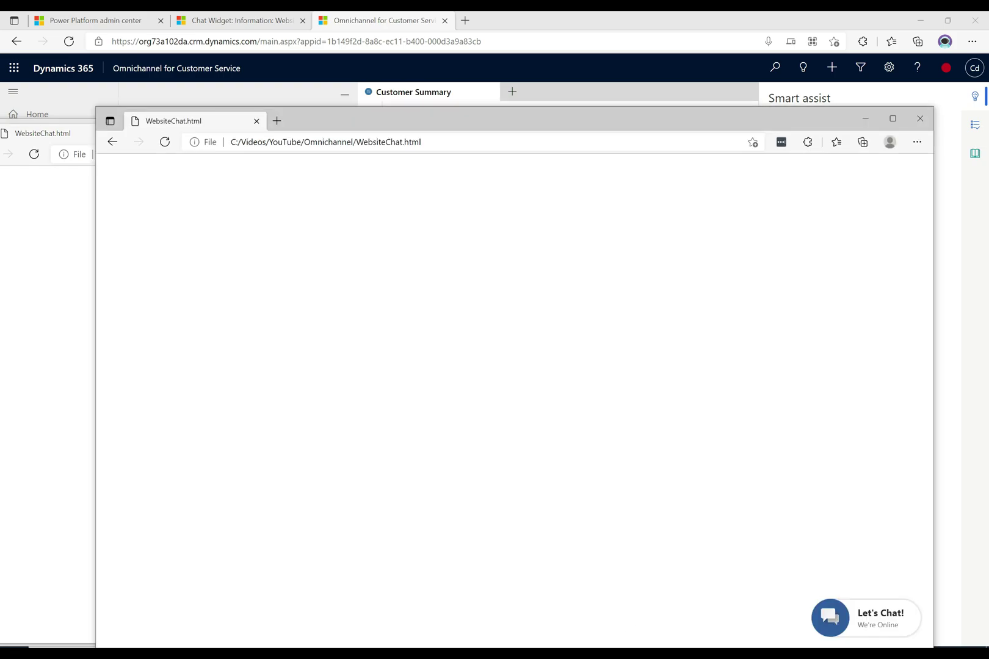
pyautogui.click(849, 618)
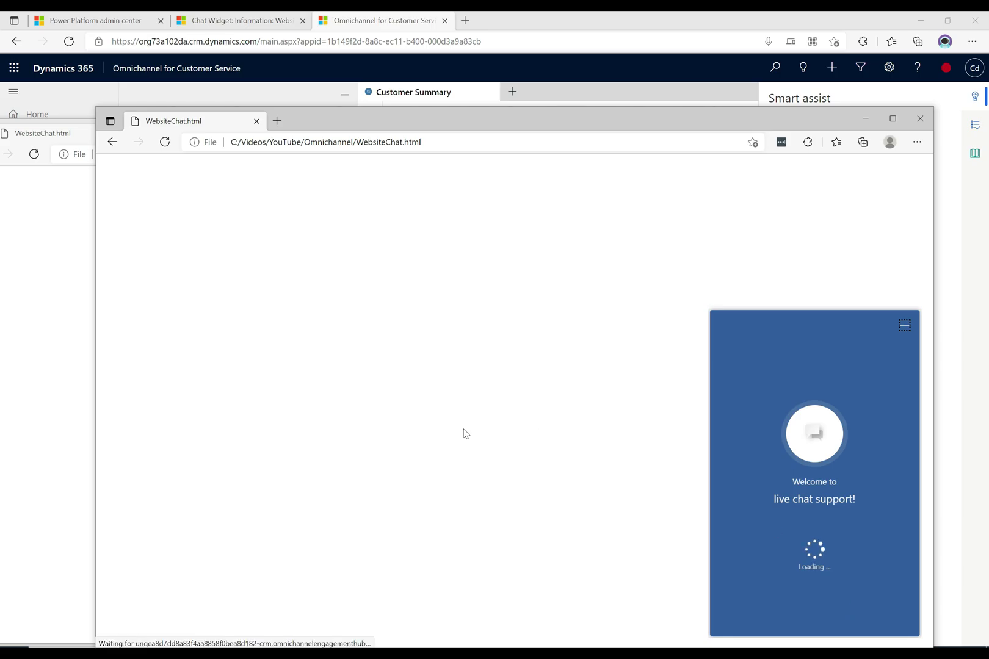
pyautogui.moveTo(600, 654)
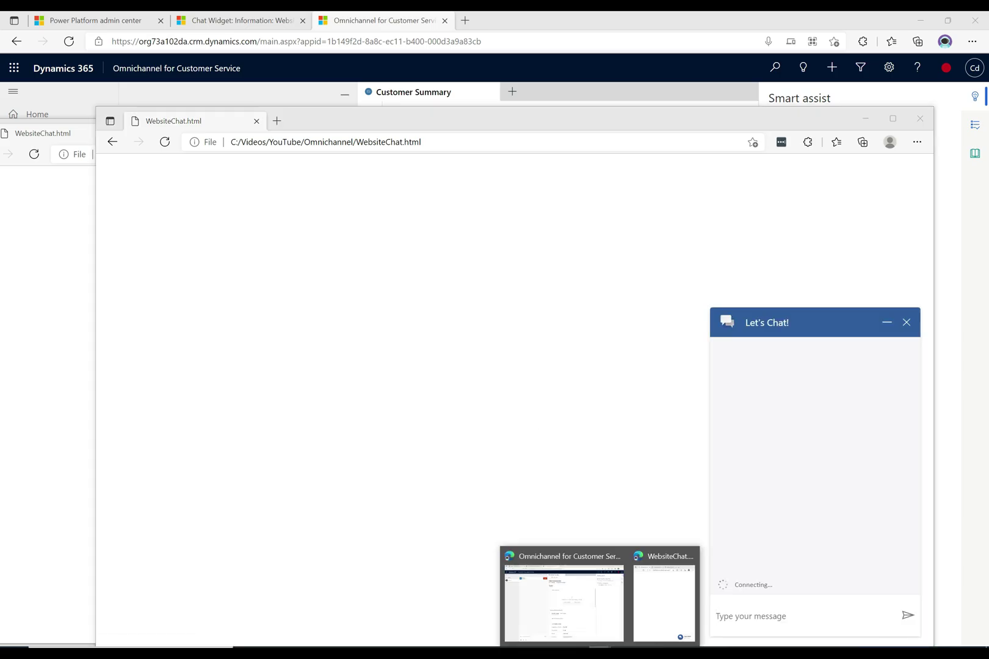
pyautogui.click(668, 595)
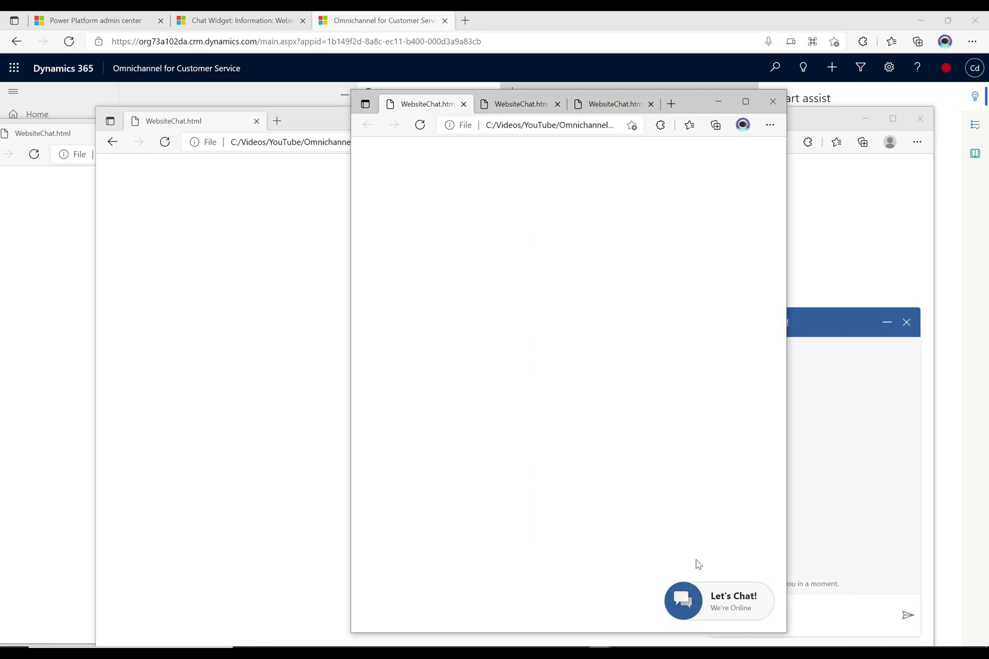
pyautogui.click(702, 603)
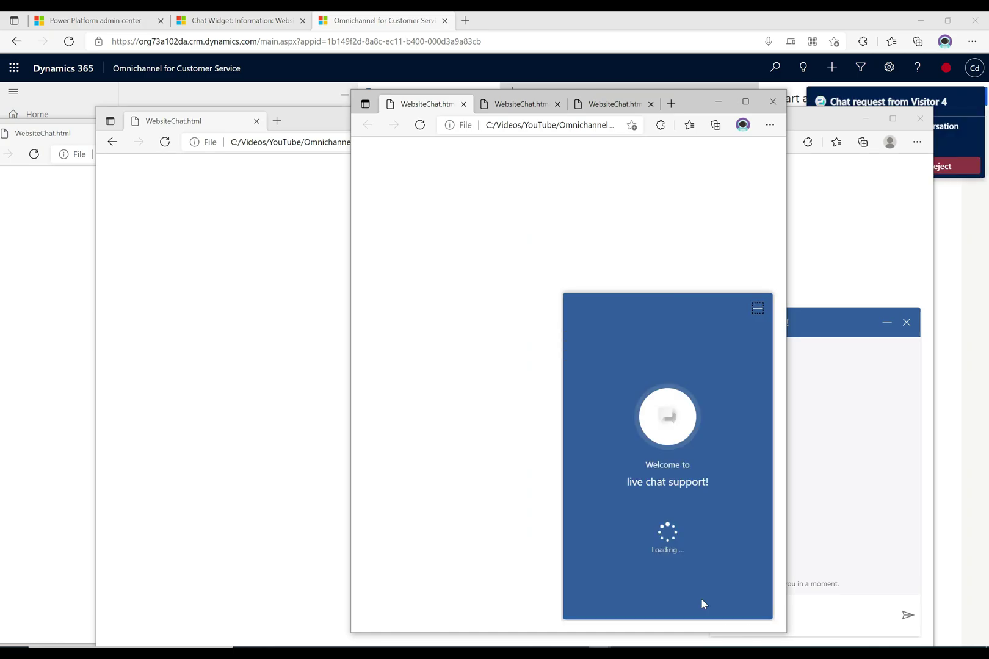
# - Accept the Visitor 4 and Visitor 5 chat requests in the agent workspace
pyautogui.click(945, 239)
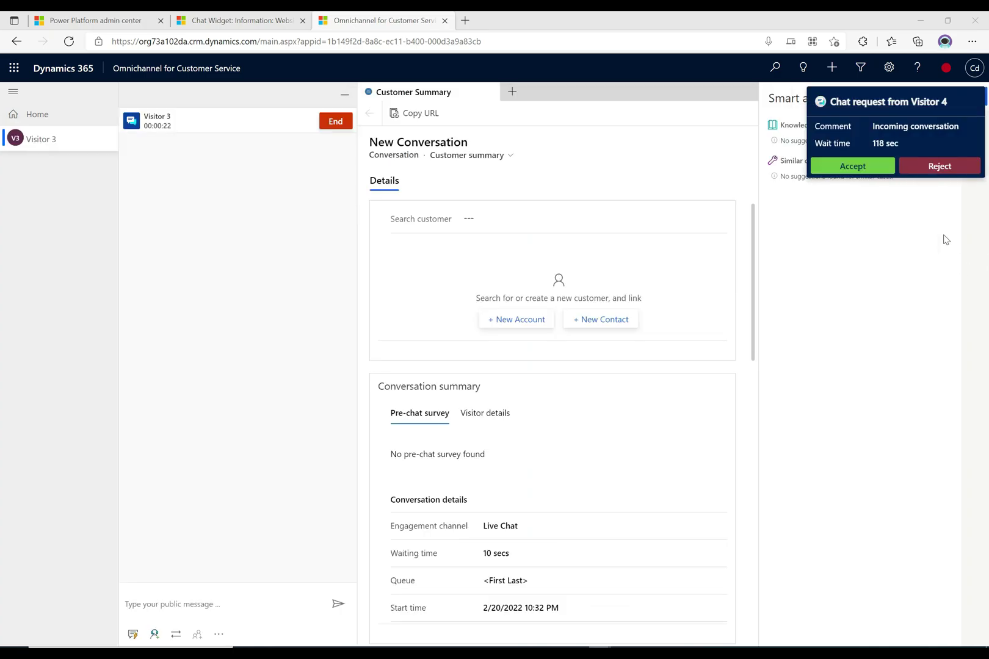
pyautogui.click(866, 168)
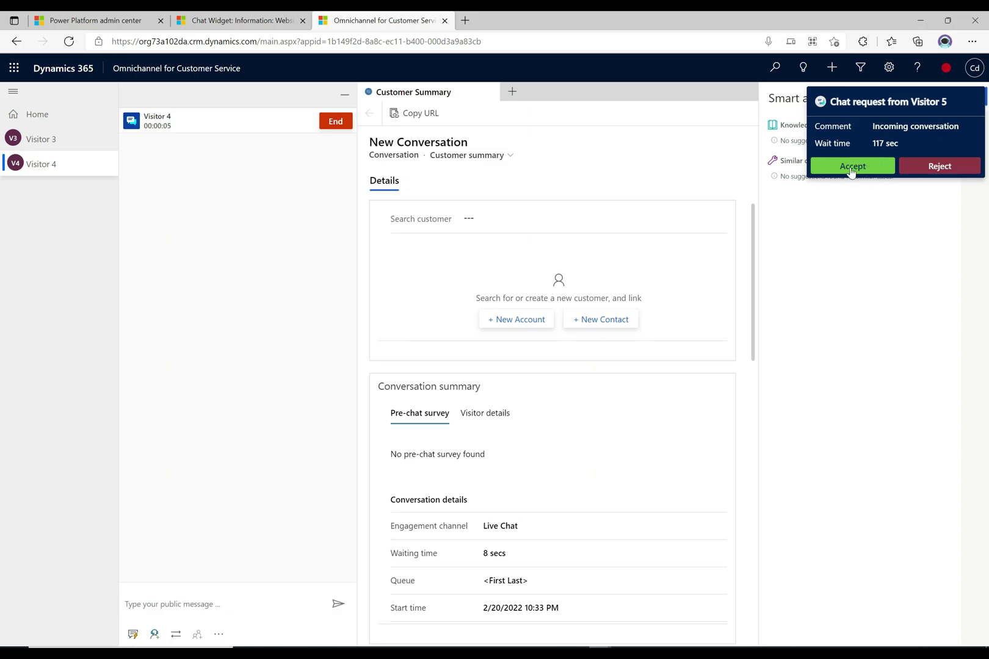
pyautogui.click(851, 169)
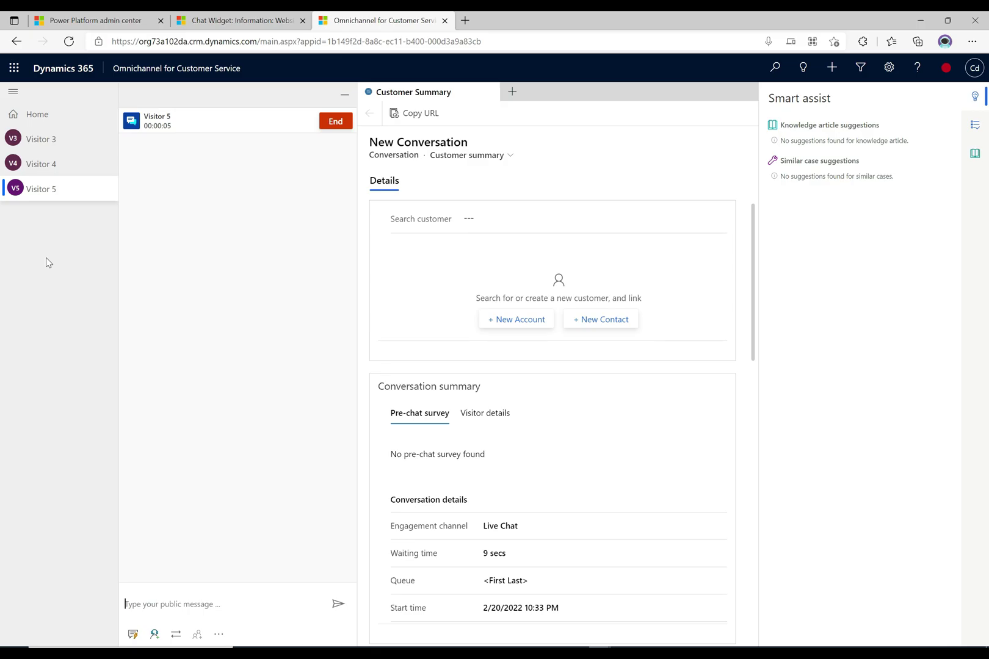
# - Send 'hi' from one visitor's chat widget and 'hello' from another visitor's window
pyautogui.moveTo(713, 653)
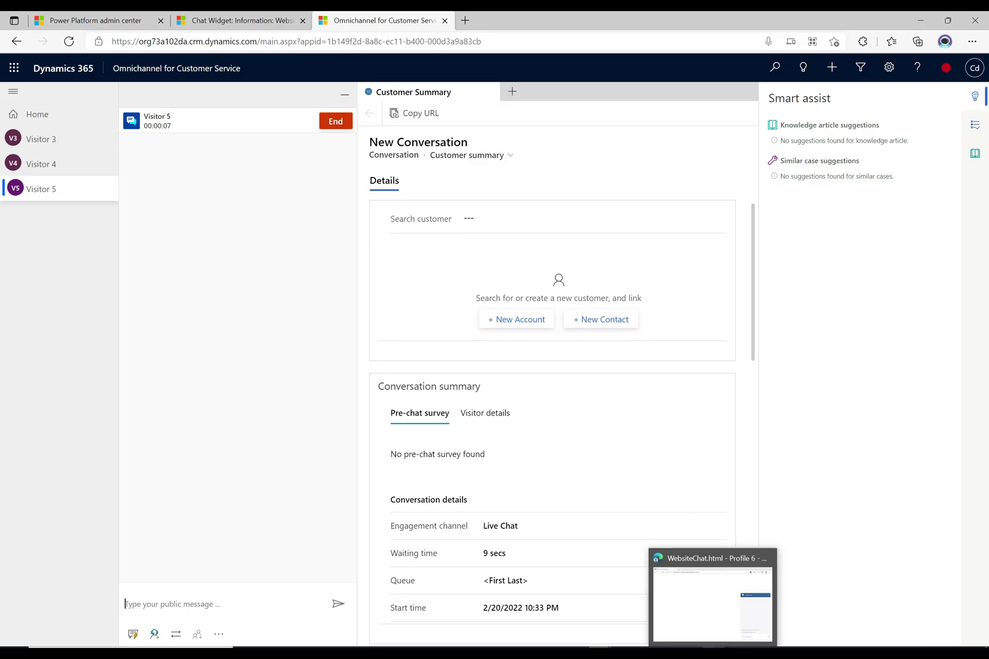
pyautogui.click(713, 604)
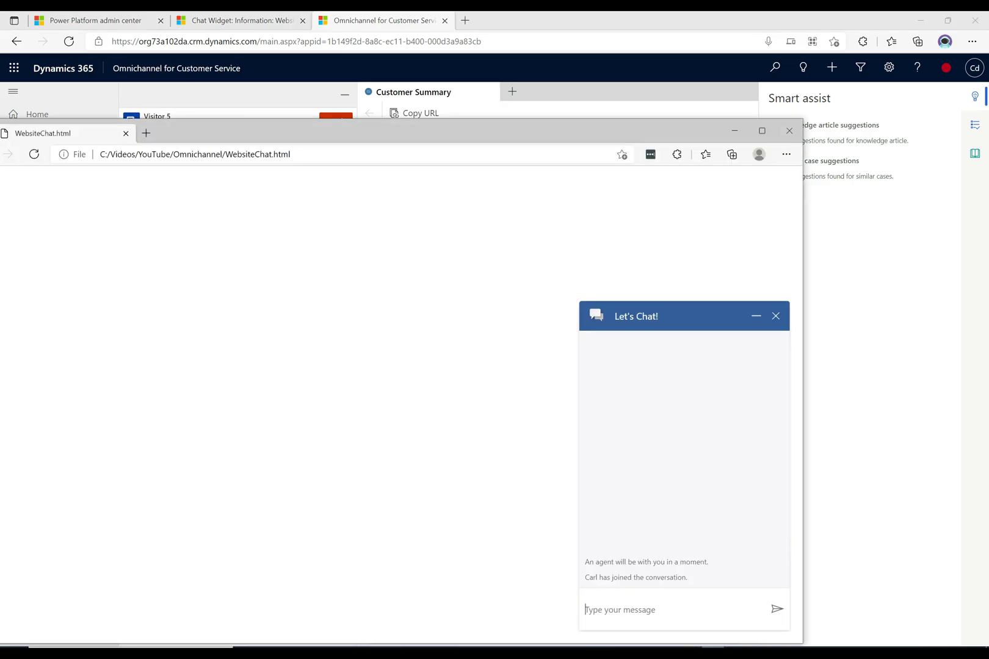
pyautogui.write('hi')
pyautogui.press('Return')
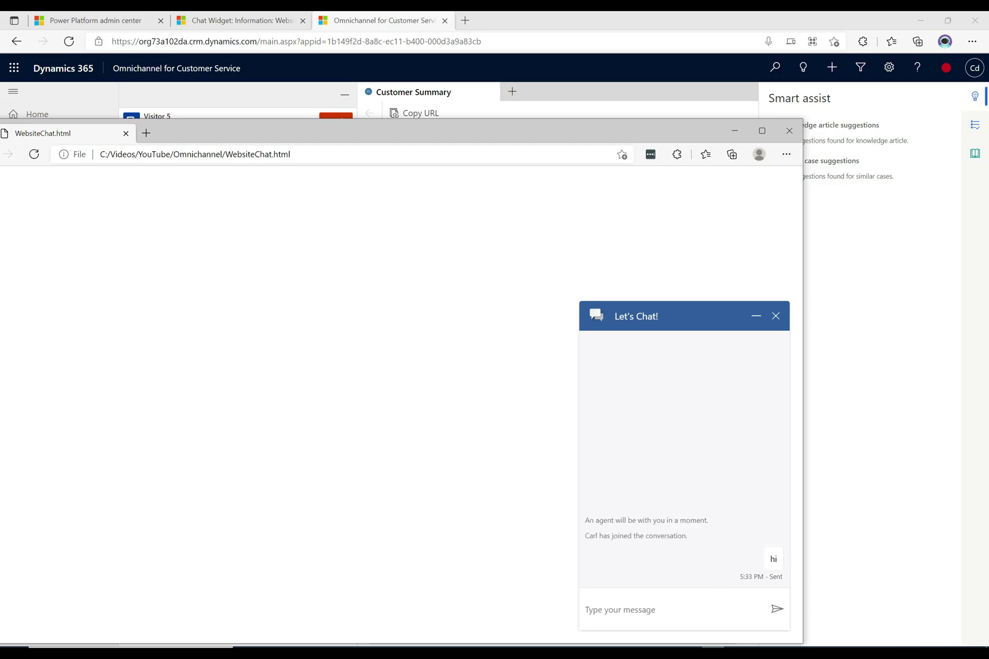
pyautogui.click(623, 653)
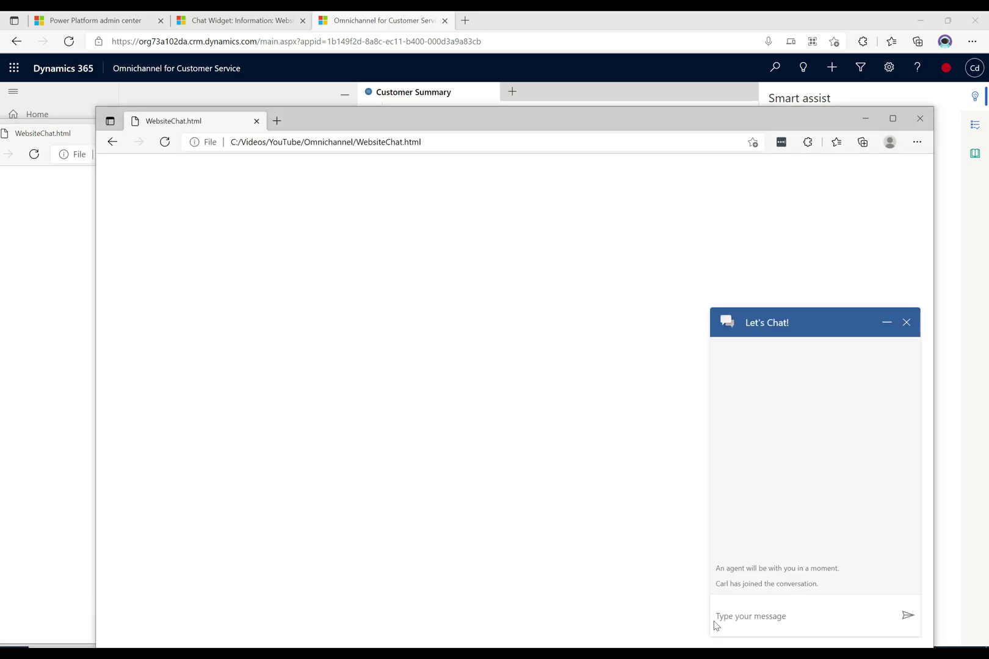
pyautogui.write('hello')
pyautogui.press('Return')
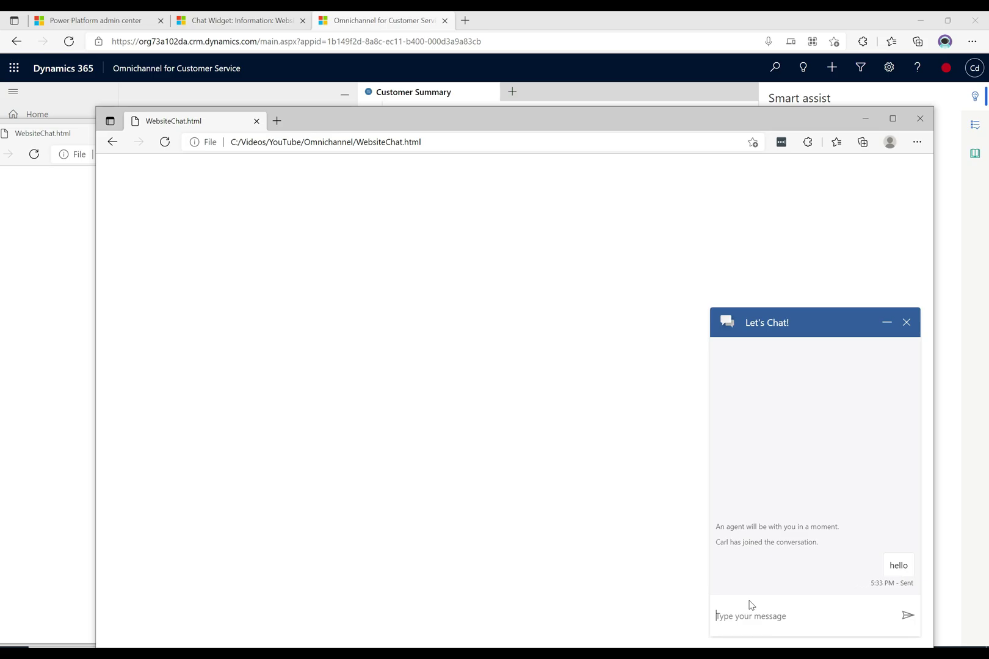
# - Send 'hi there!' from the third visitor's chat window, then return to the agent workspace
pyautogui.click(593, 652)
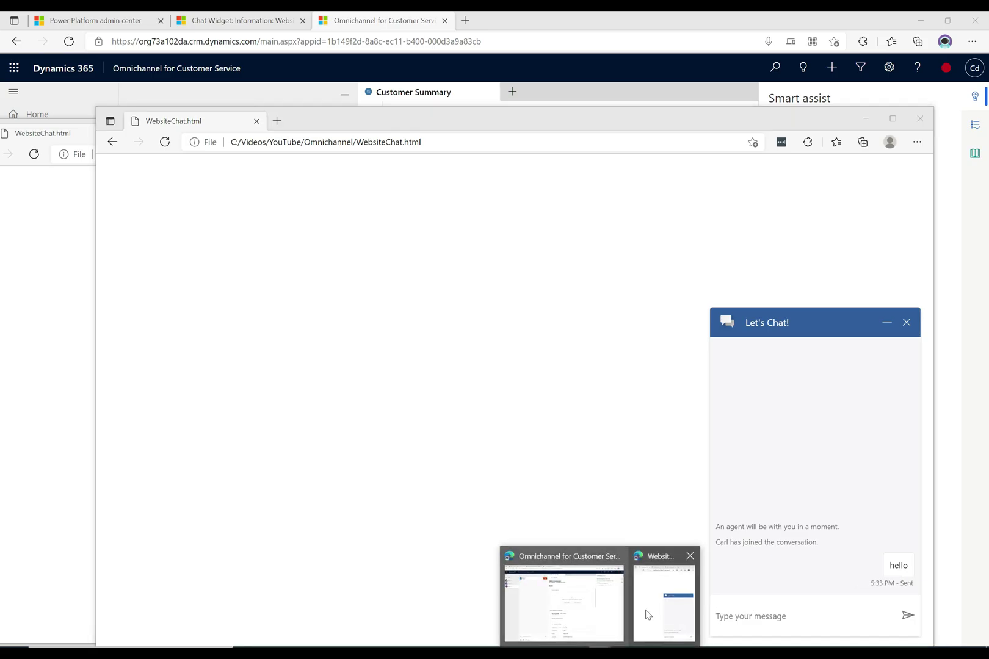
pyautogui.click(648, 615)
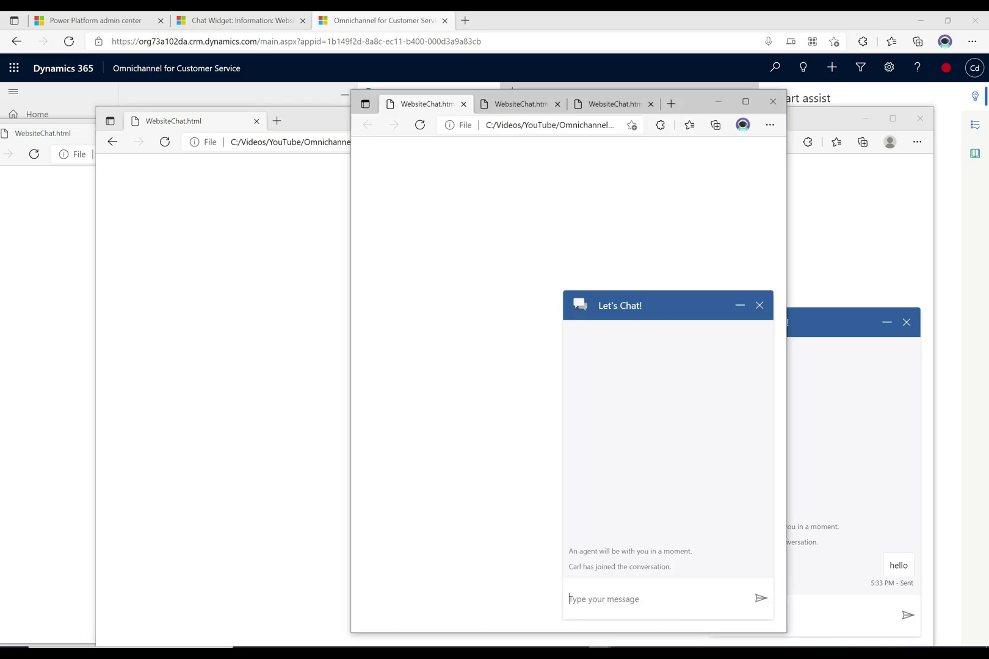
pyautogui.write('hi there!')
pyautogui.press('Return')
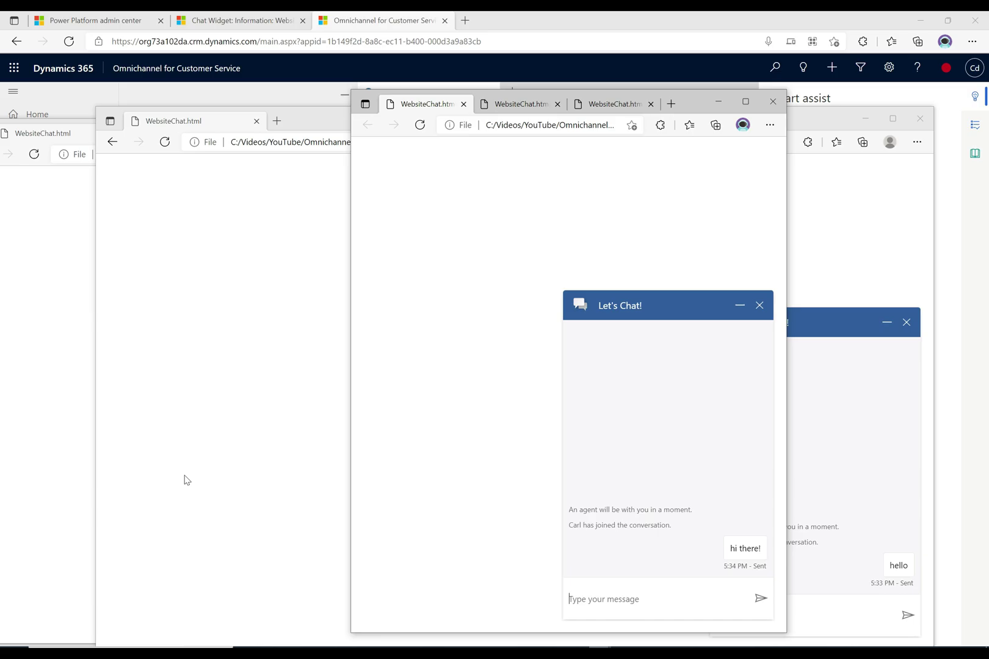
pyautogui.click(231, 106)
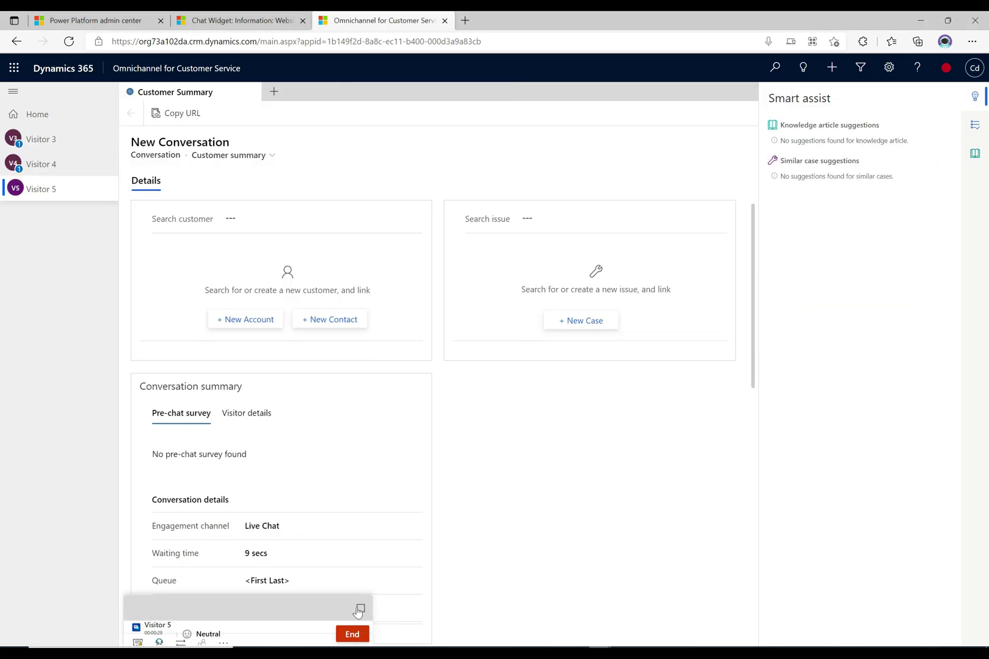
# - Expand Visitor 5's collapsed conversation pane to show the 'hi there!' message
pyautogui.click(361, 608)
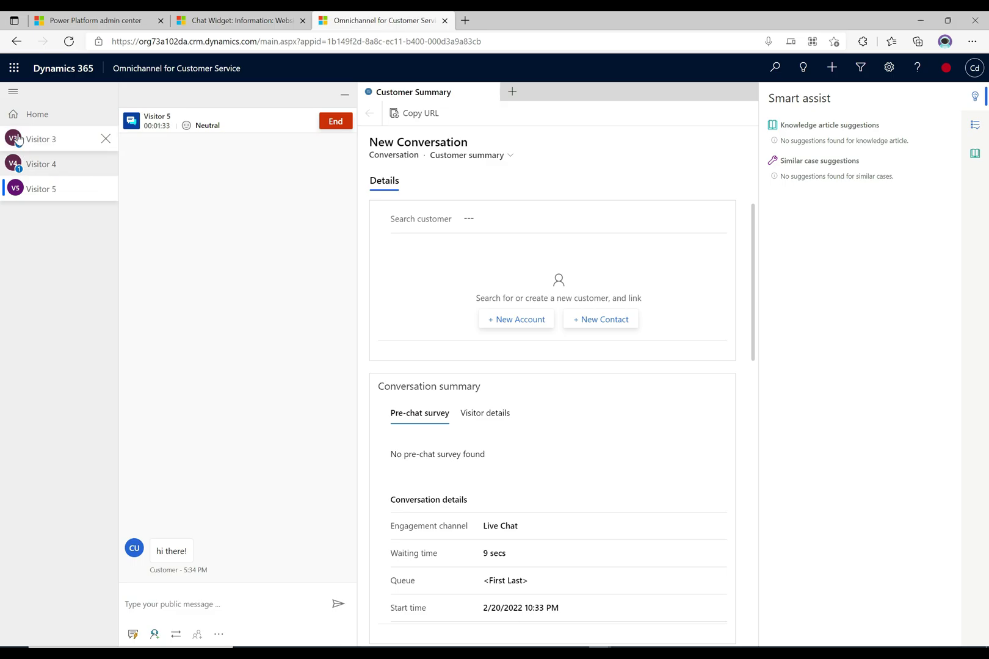
# - Open Visitor 4's session from the left list to read the customer's 'hello'
pyautogui.click(46, 170)
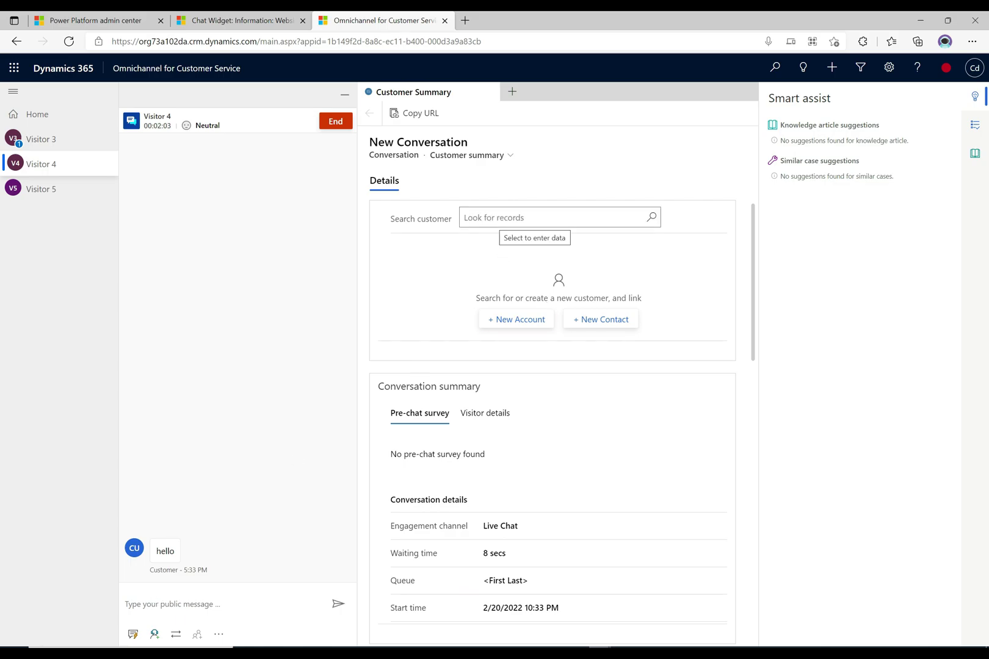
# - Browse customer records in the Search customer lookup and link Visitor 4's chat to an existing contact
pyautogui.click(493, 219)
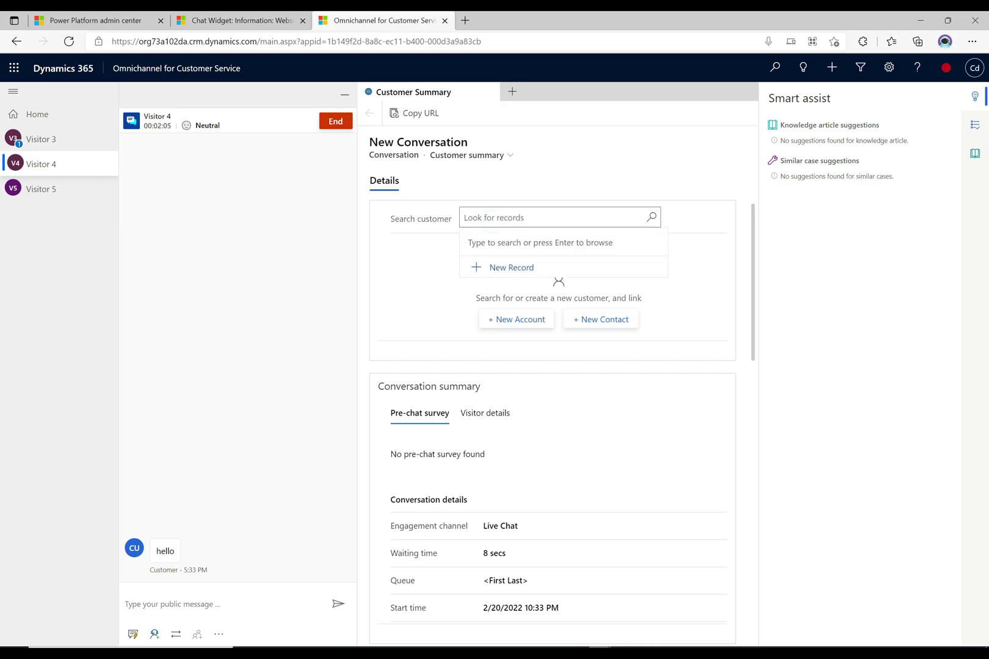
pyautogui.press('Return')
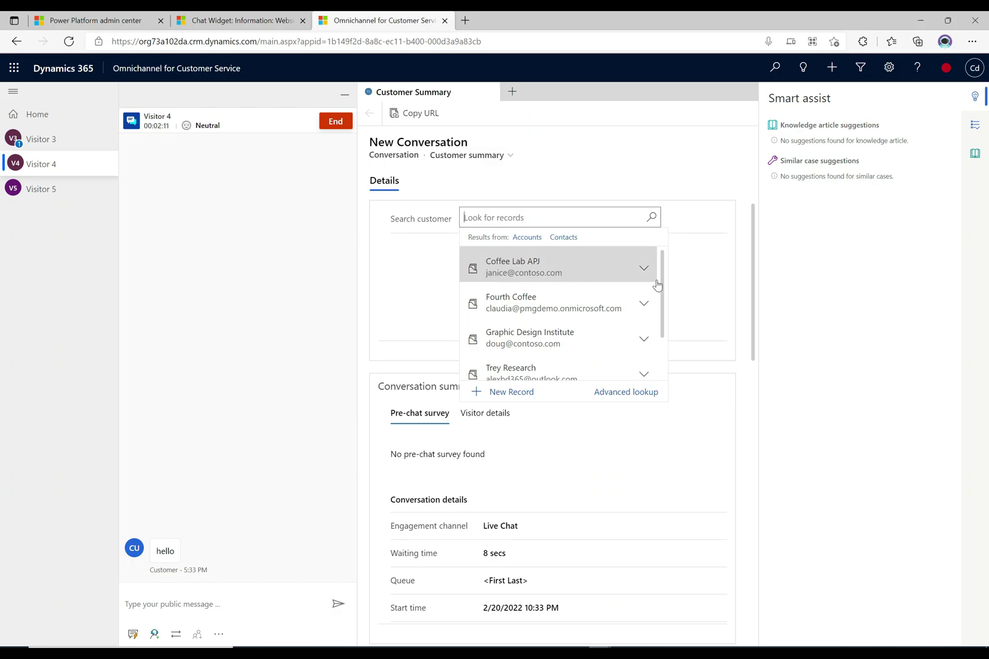
pyautogui.moveTo(664, 275); pyautogui.dragTo(668, 314)
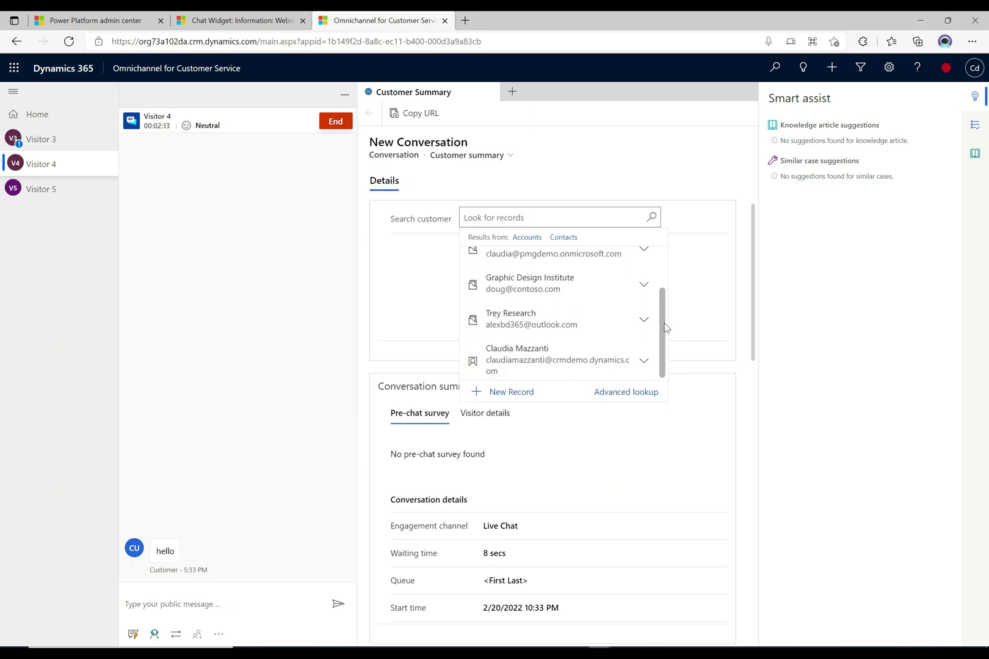
pyautogui.click(536, 351)
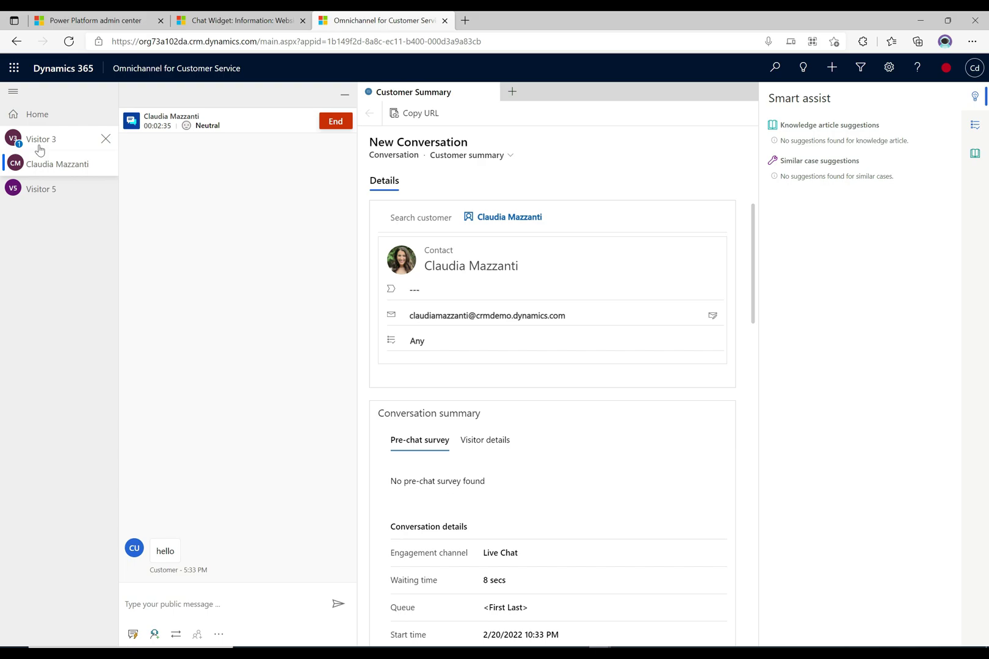
# - Reply 'hello' in Visitor 3's chat session
pyautogui.click(39, 147)
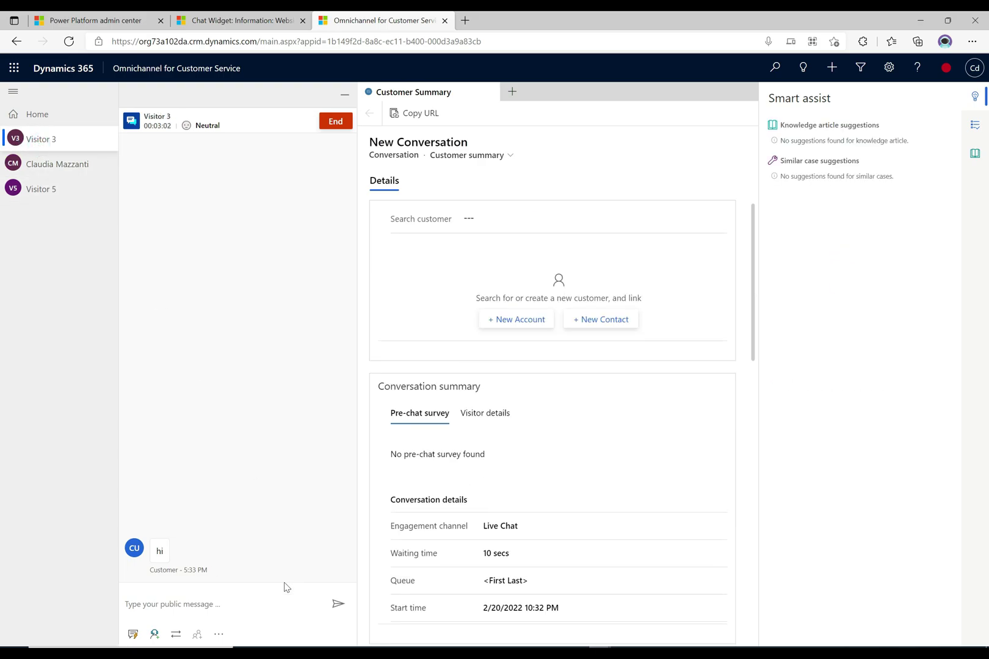
pyautogui.write('hello')
pyautogui.press('Return')
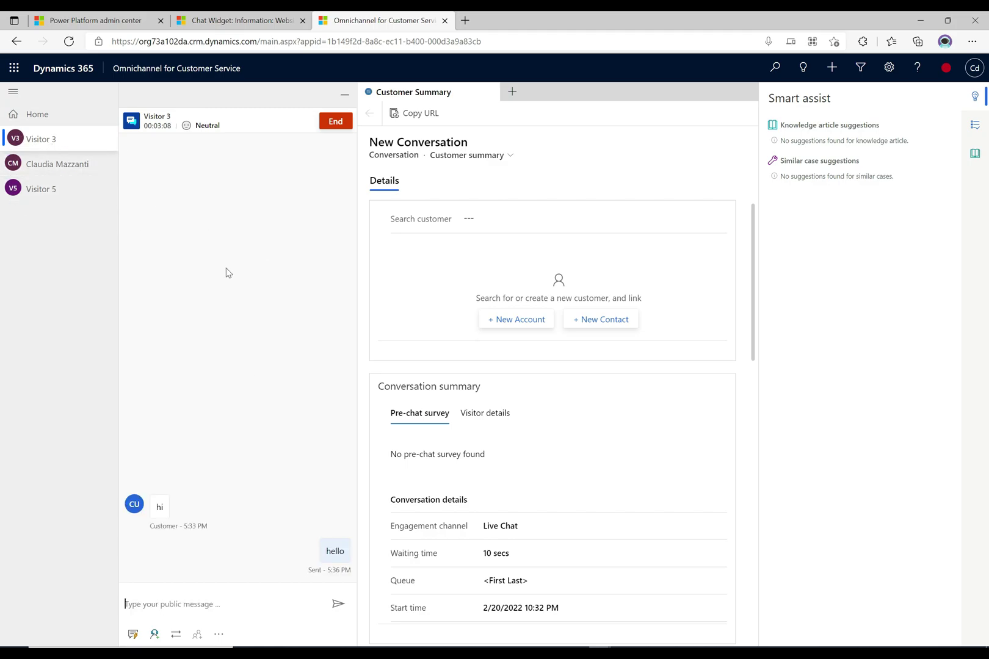
# - End the Visitor 3 conversation and close its session
pyautogui.click(335, 120)
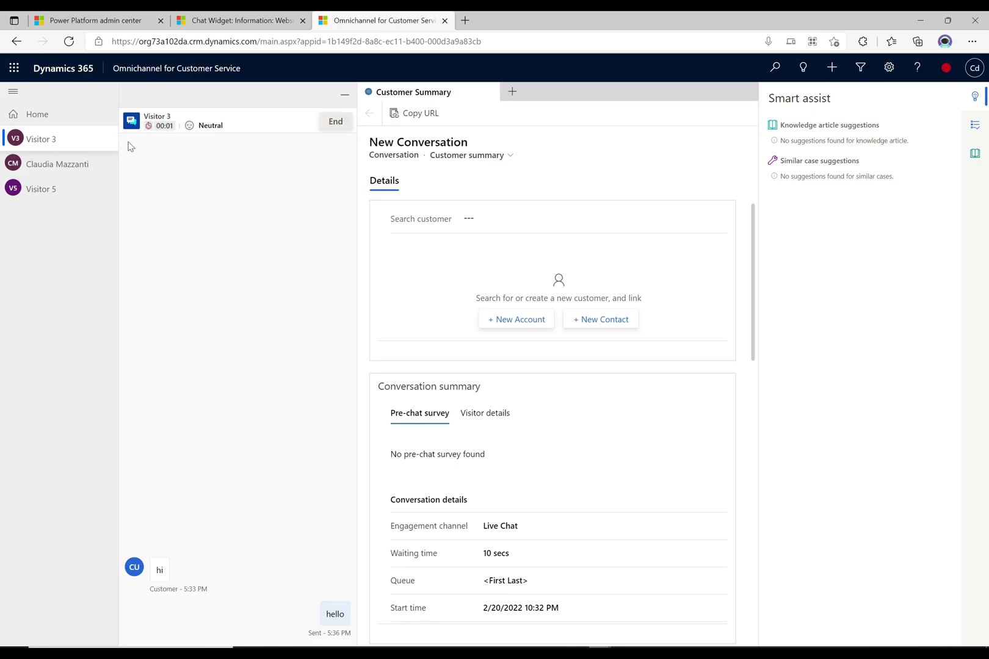
pyautogui.click(108, 140)
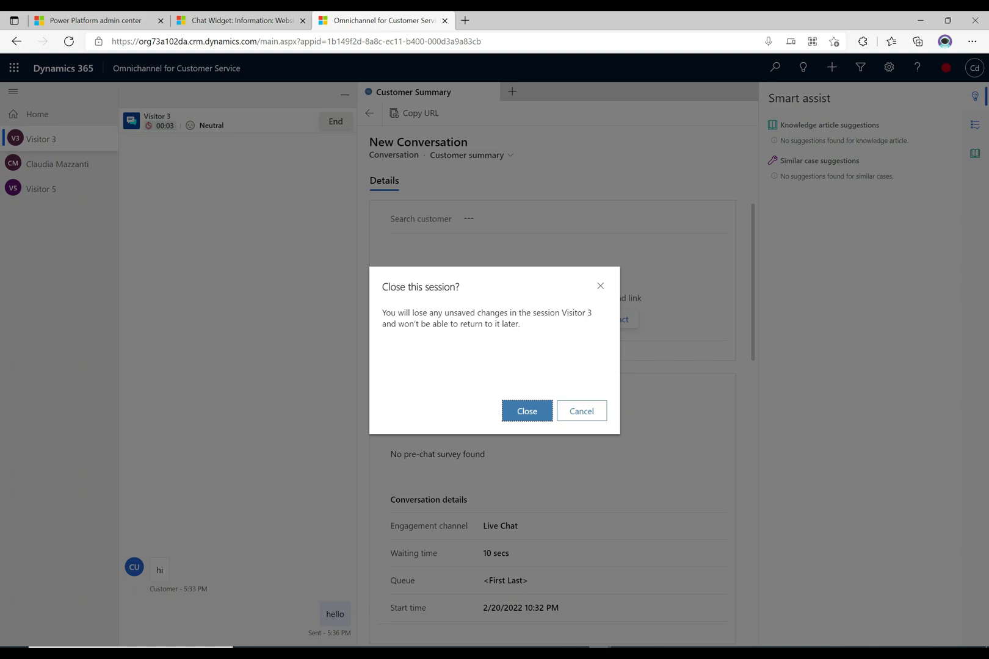
pyautogui.click(528, 413)
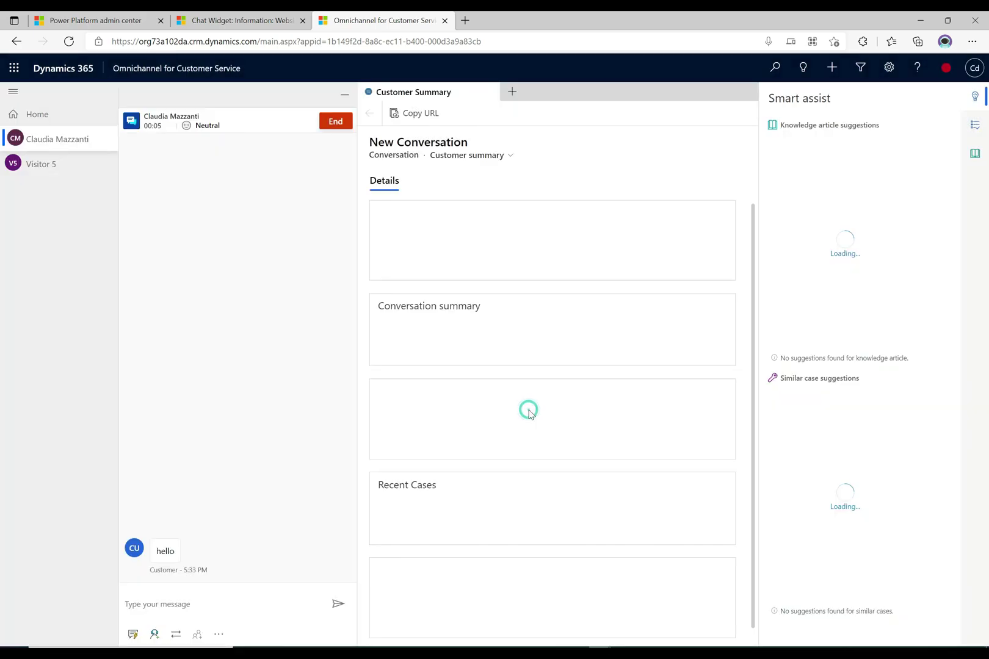